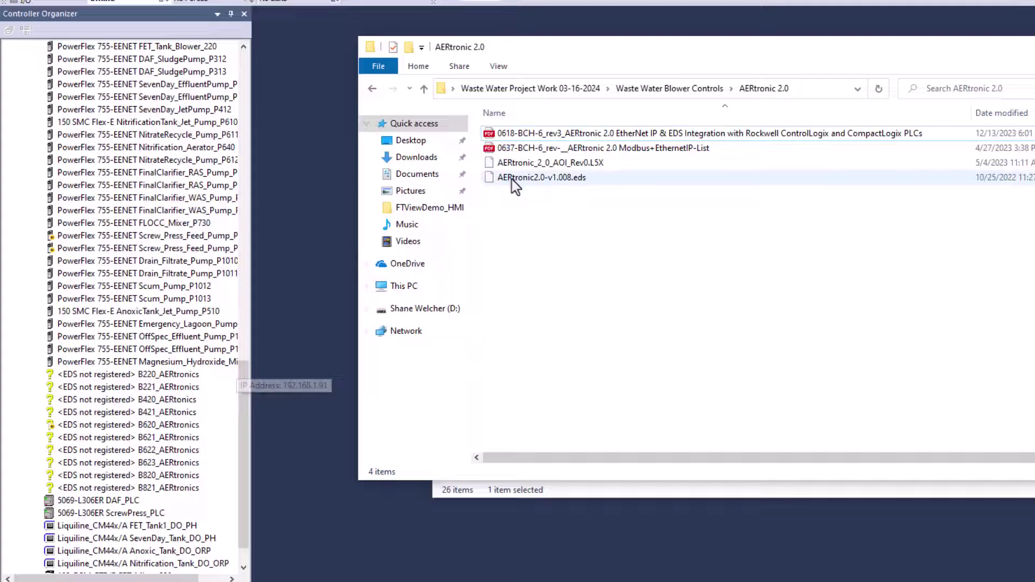
- Select AERtronic2.0-v1.008.eds in the AERtronic 2.0 folder, leaving its name unchanged
click(550, 178)
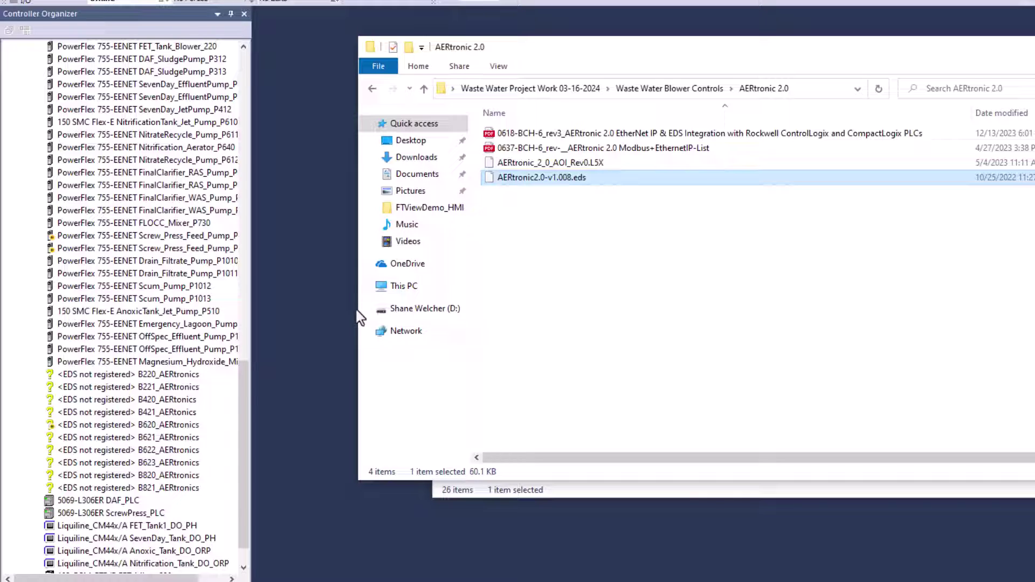
key(F2)
click(548, 305)
click(572, 184)
- From the Rockwell Software folder, go to RSLinx > Tools and launch the EDS Hardware Installation Tool
mouse_move(304, 571)
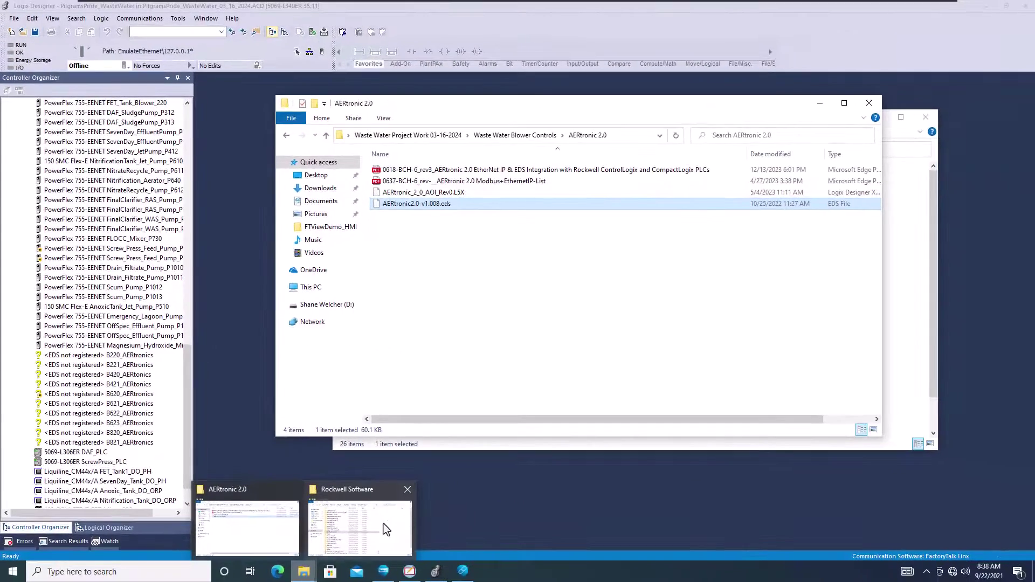
click(384, 523)
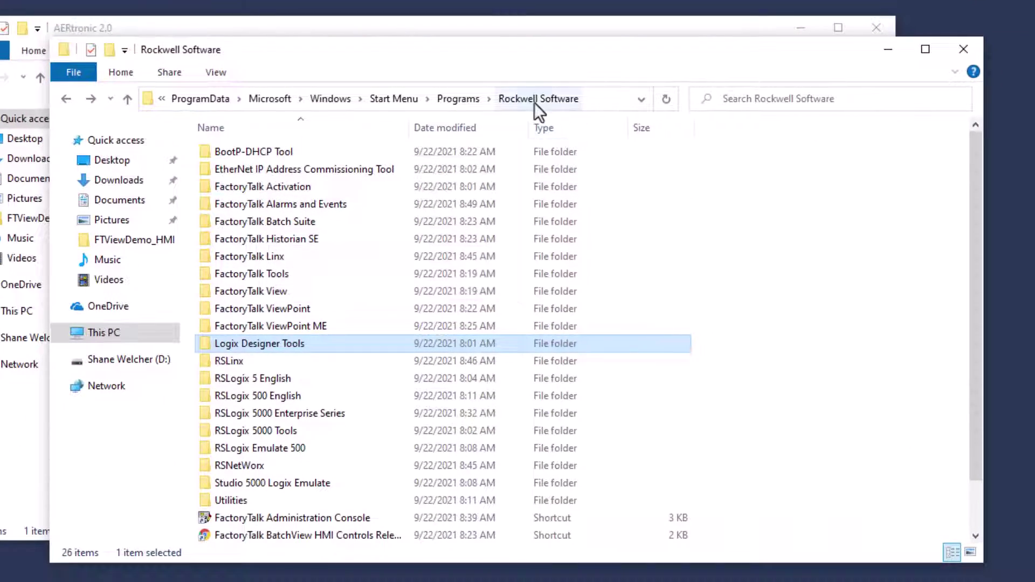
click(590, 103)
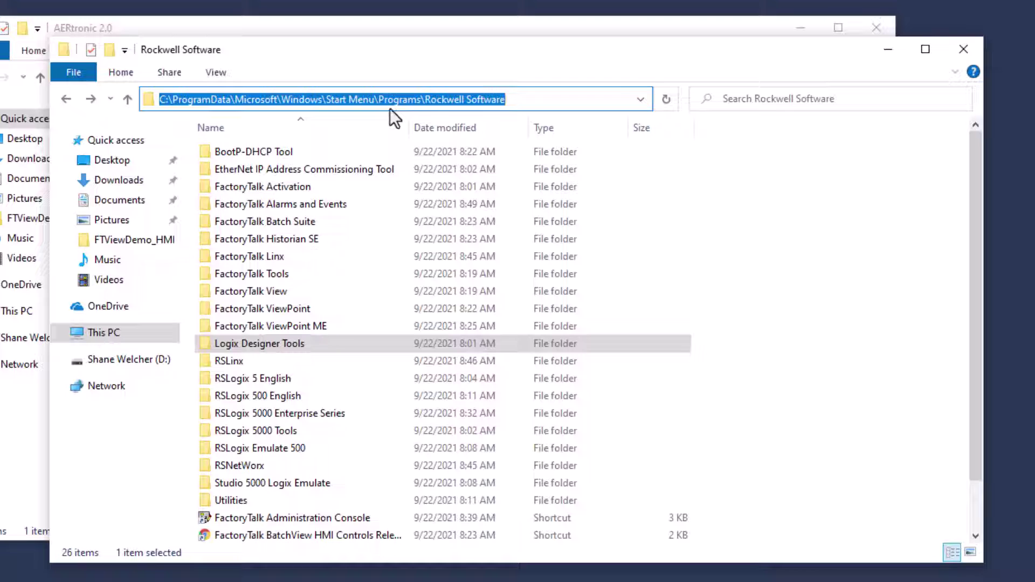
click(714, 350)
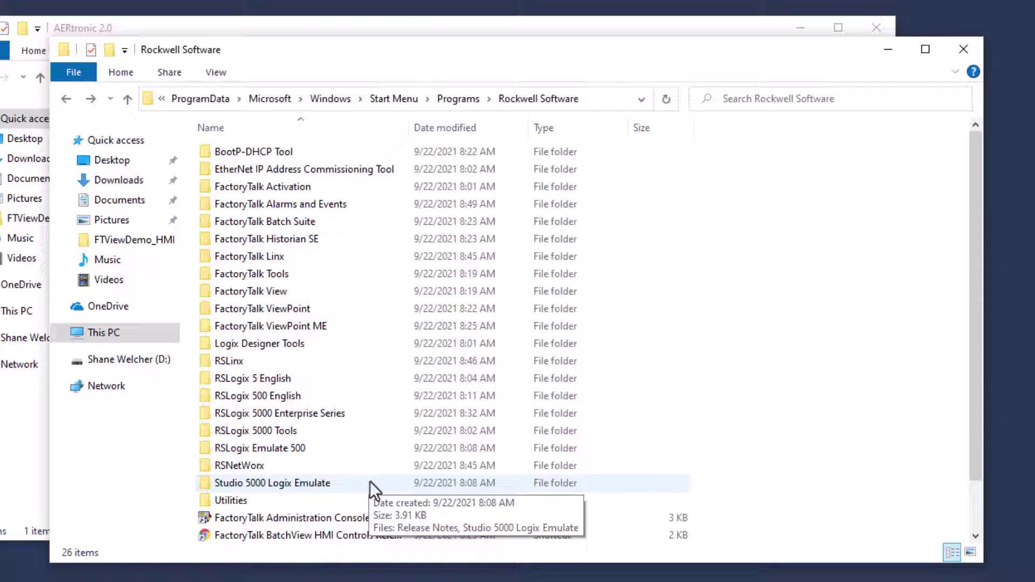
double_click(262, 364)
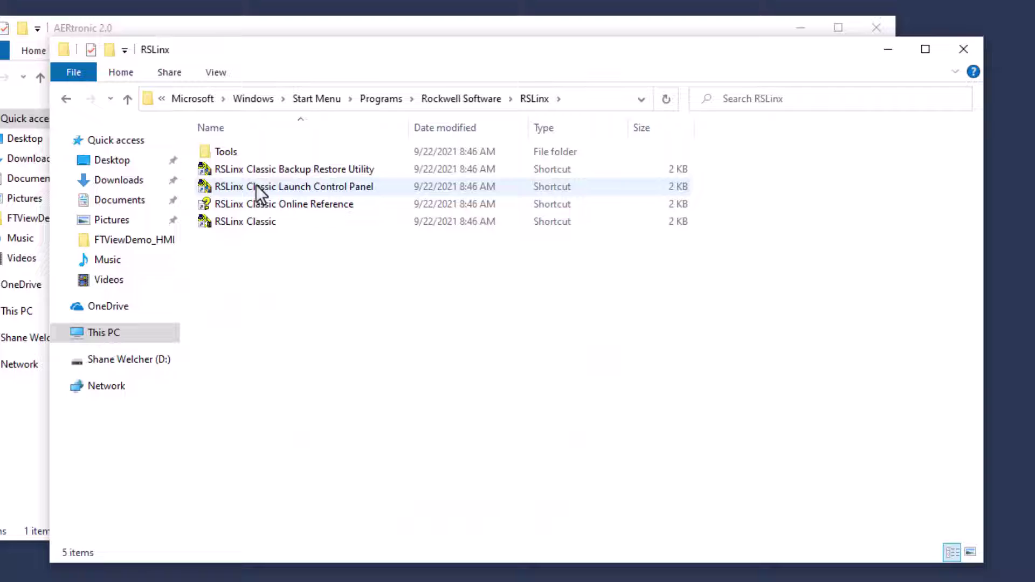
double_click(238, 150)
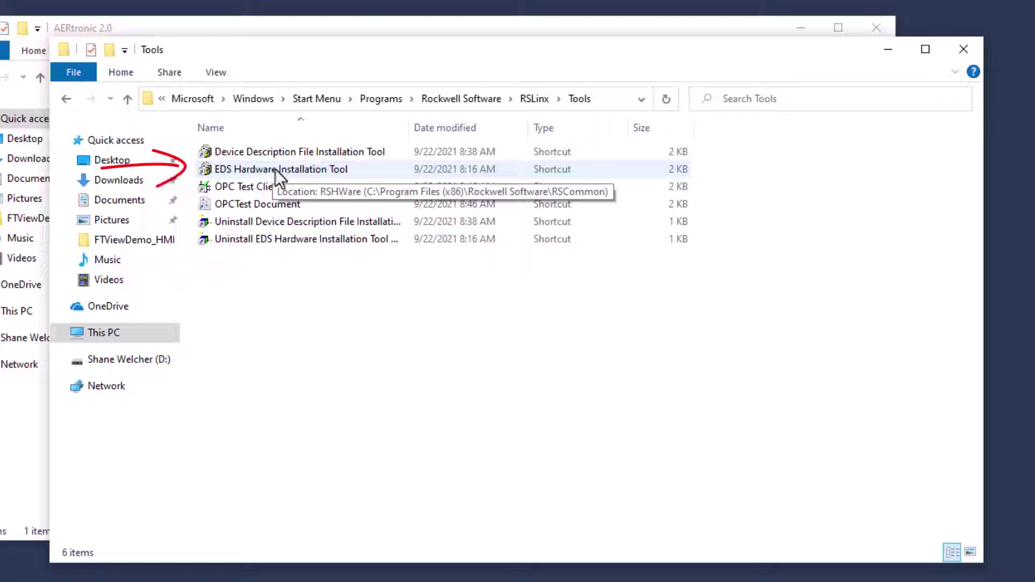
click(340, 169)
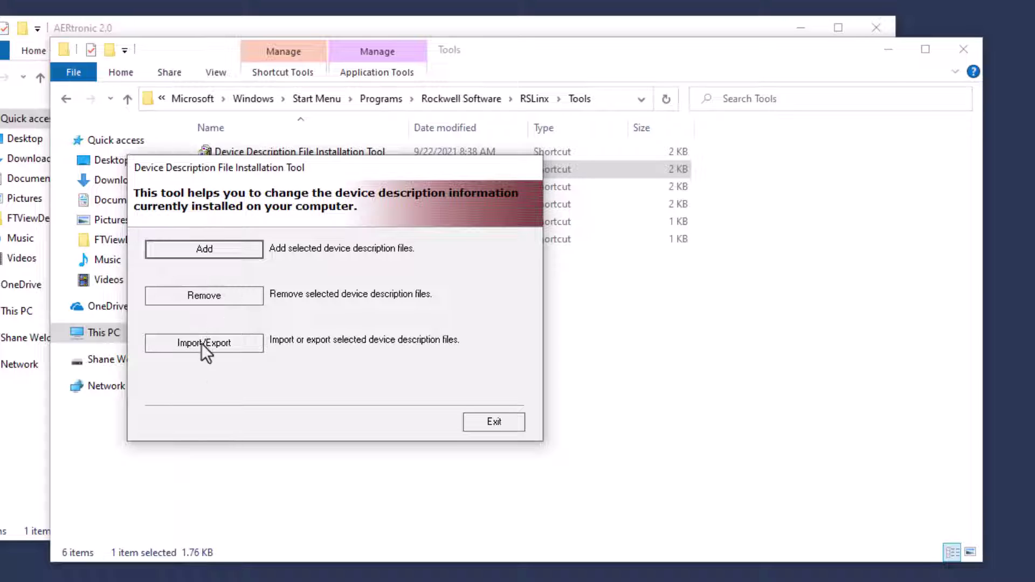
- Choose directory registration, with the AERtronic 2.0 folder under Waste Water Blower Controls as the source
click(220, 254)
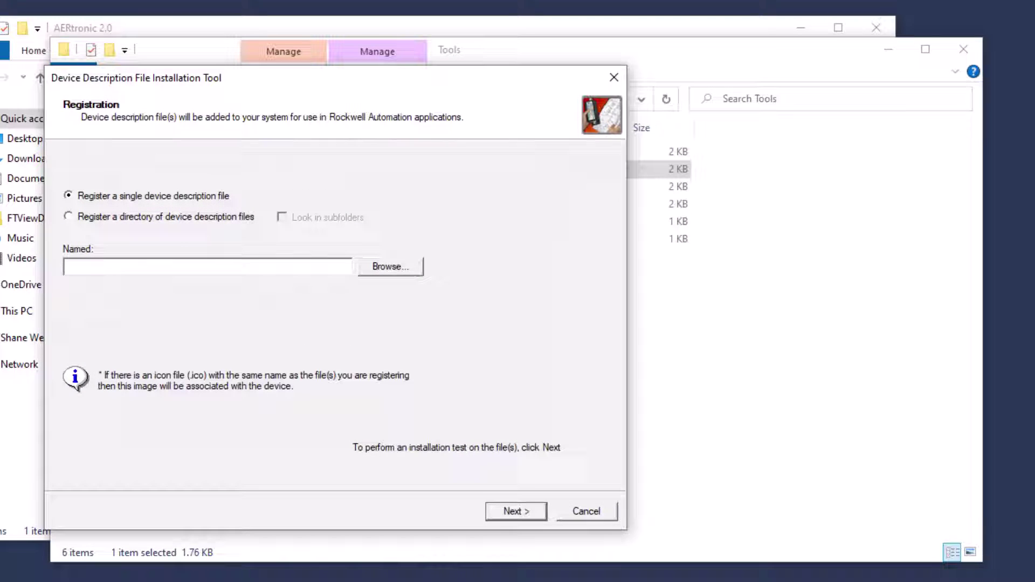
click(69, 217)
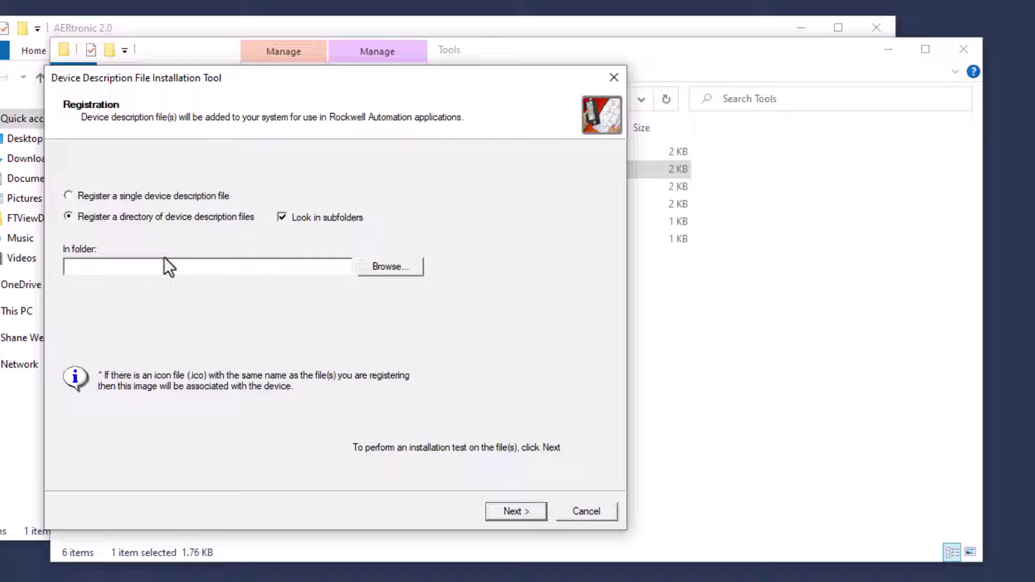
click(399, 272)
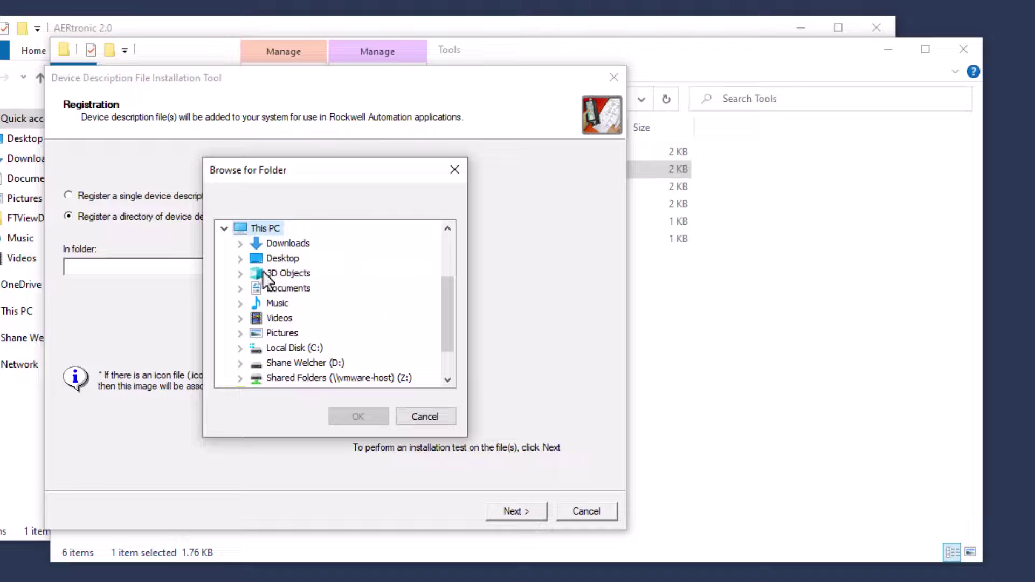
click(240, 259)
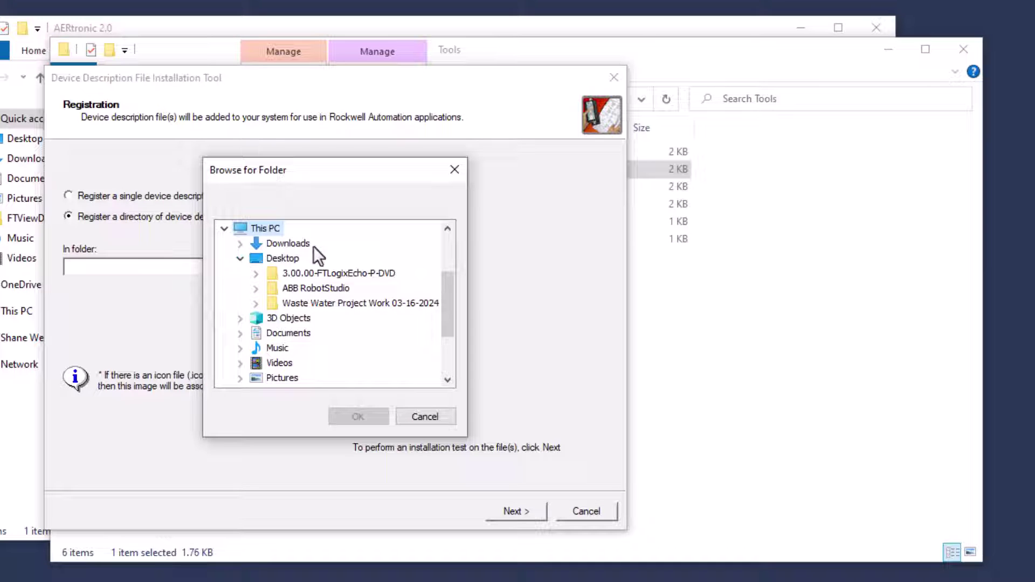
click(319, 305)
double_click(320, 304)
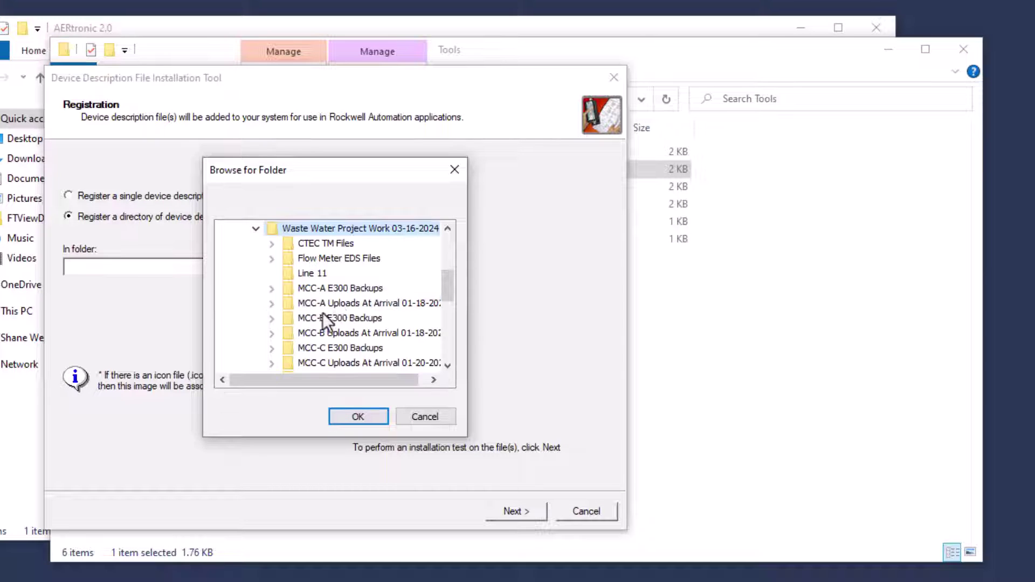
scroll(332, 283, down, 3)
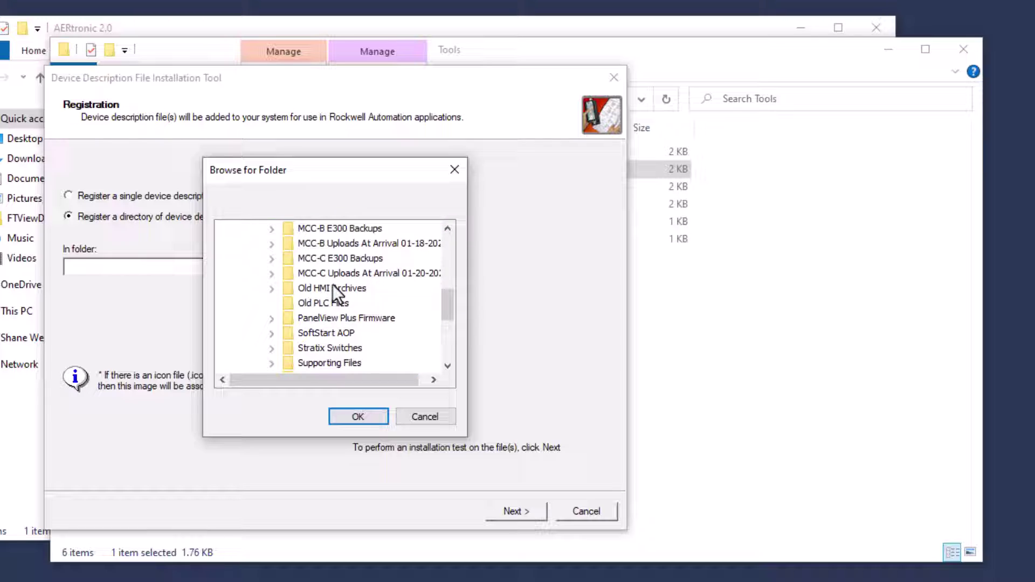
click(322, 334)
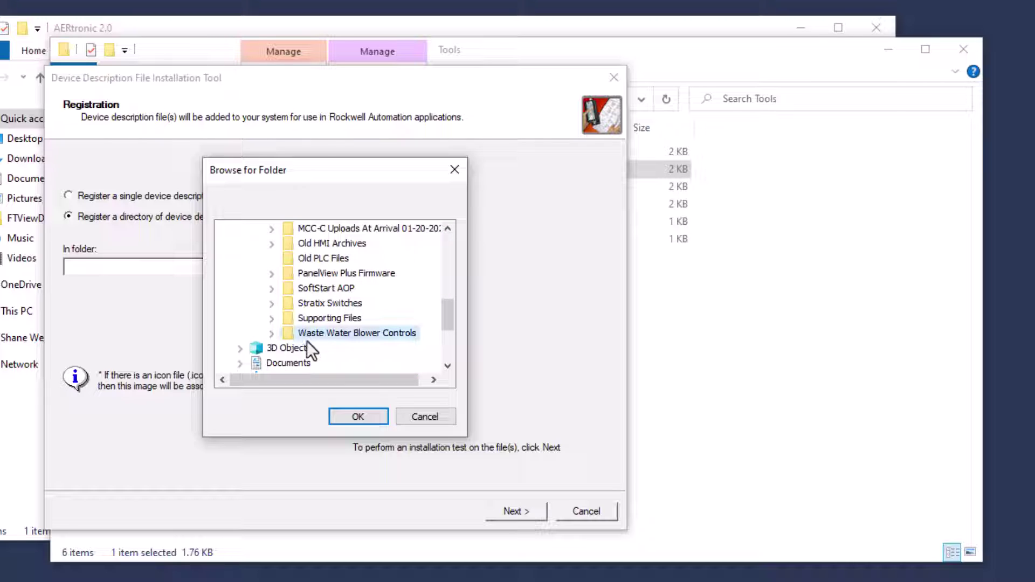
click(272, 334)
click(325, 350)
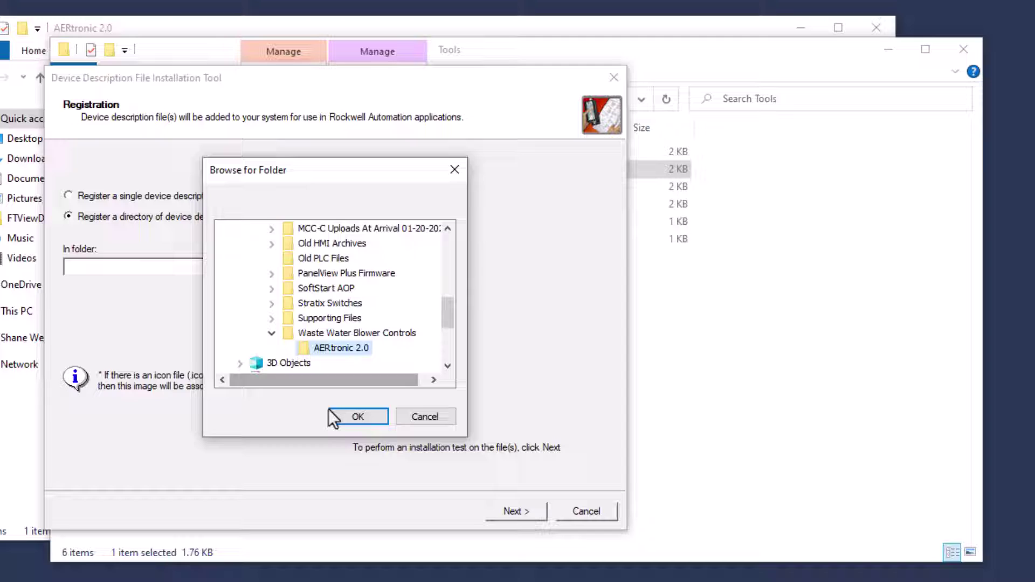
click(357, 417)
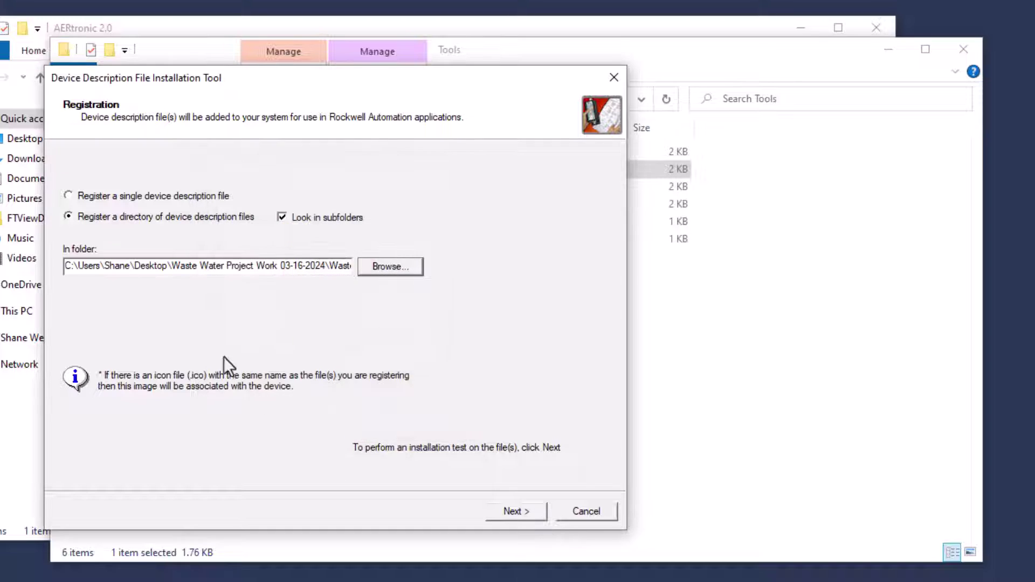
- Pass the installation test for AERtronic2.0-v1.008.eds and register the AERtronic2.0 device
click(533, 519)
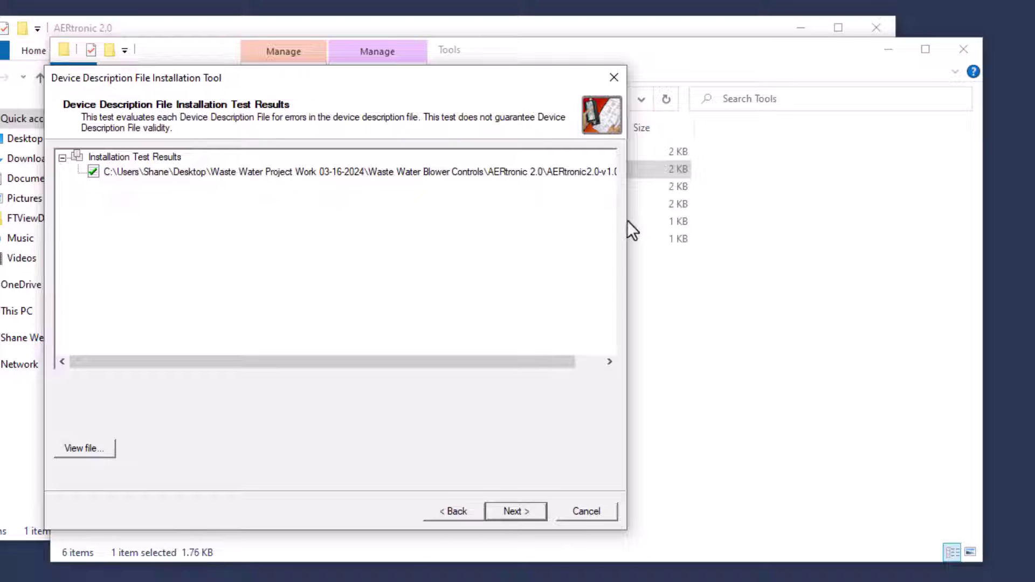
drag(516, 365, 564, 360)
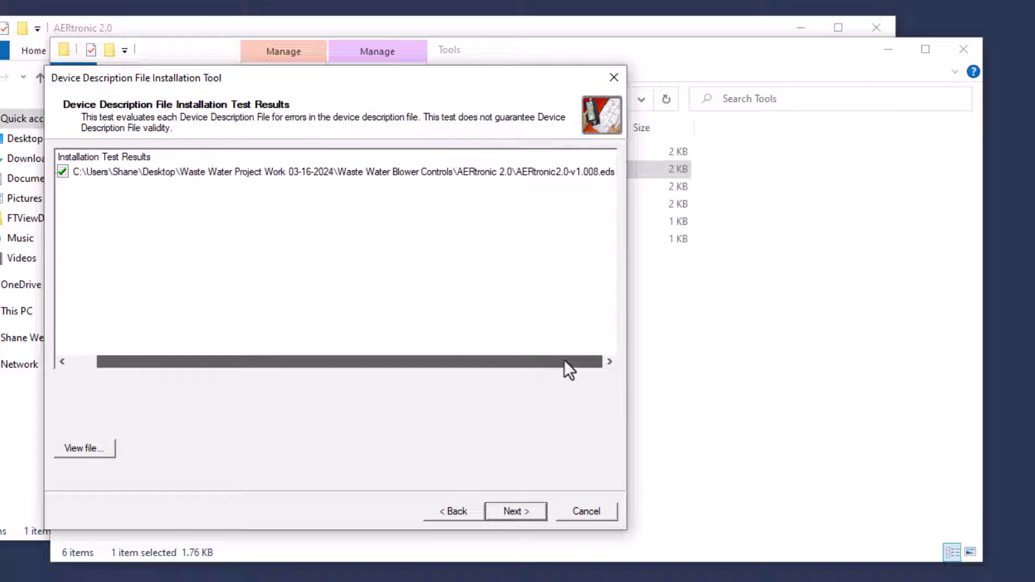
click(173, 30)
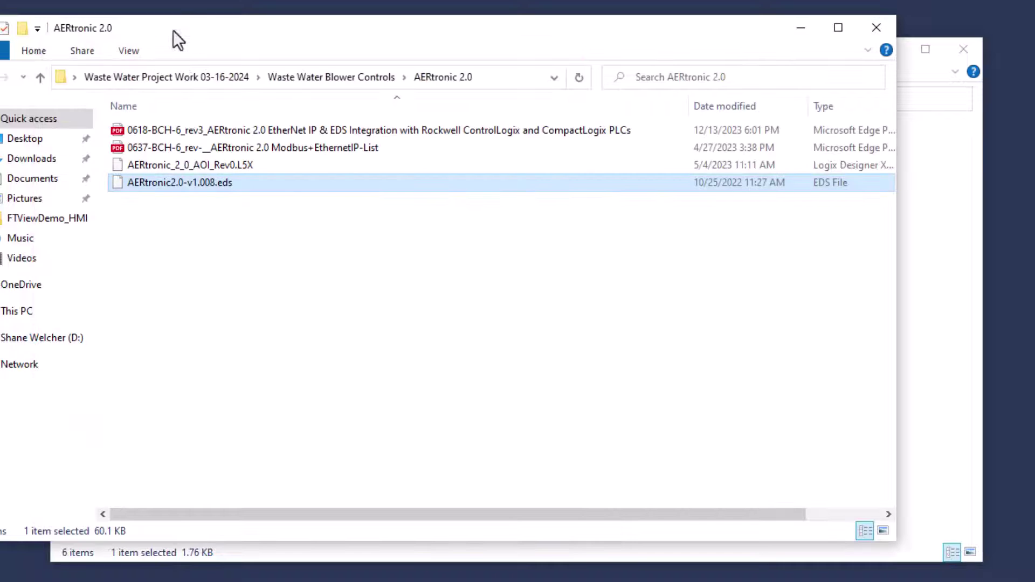
key(alt+Tab)
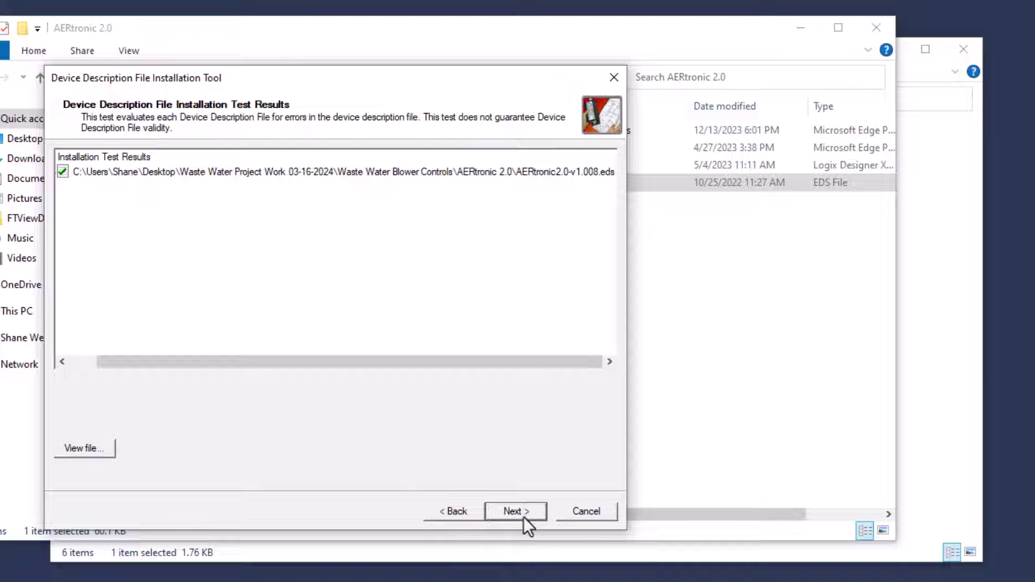
click(500, 511)
click(500, 512)
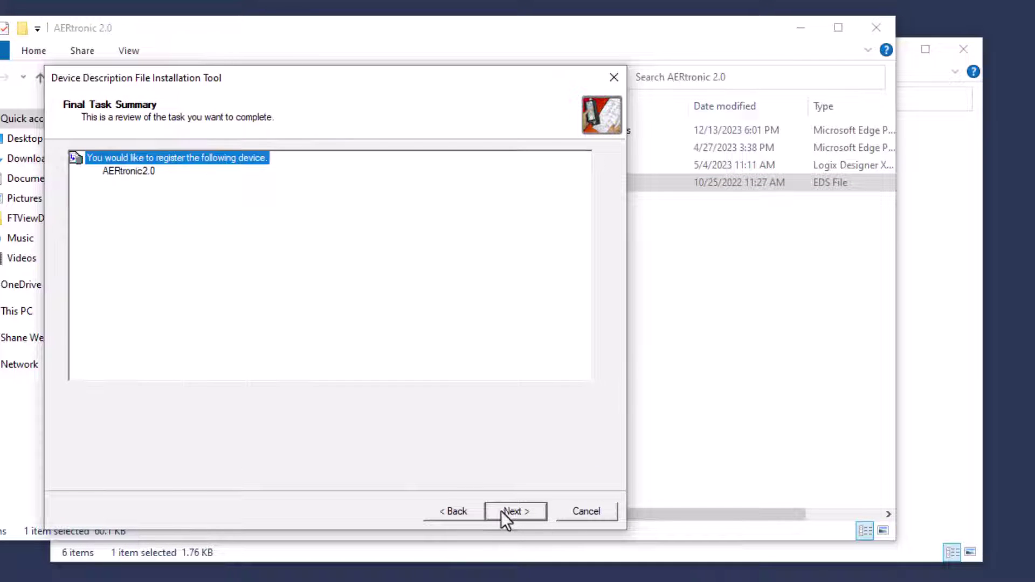
click(503, 511)
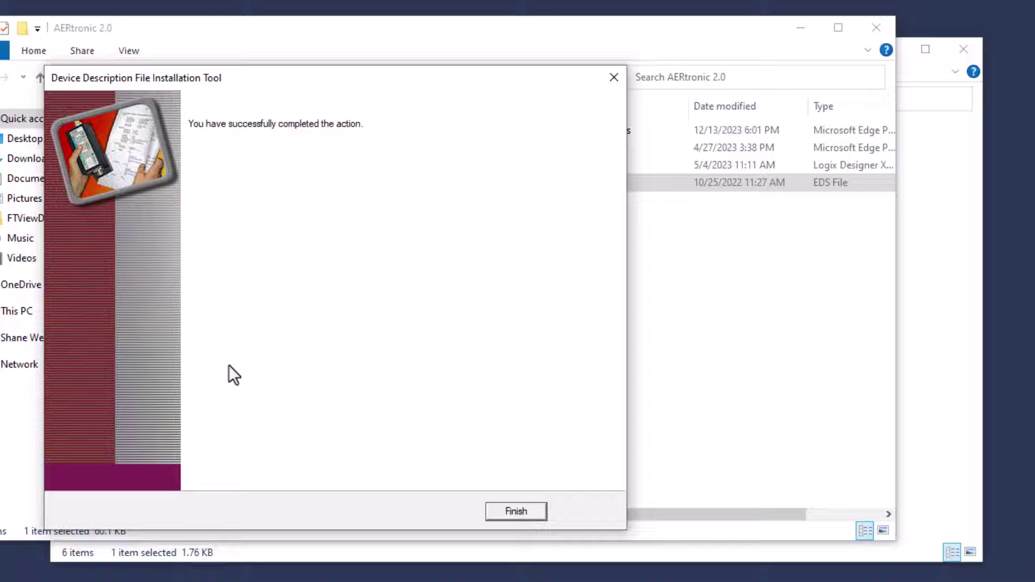
- Finish and exit the EDS tool, then expand Assets in the Logix Designer organizer
click(523, 510)
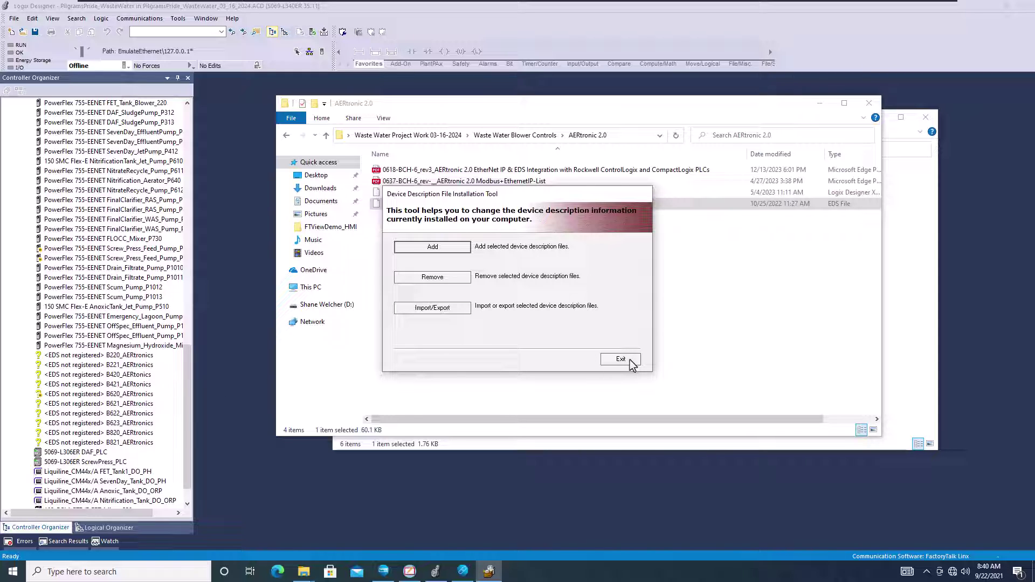
click(621, 359)
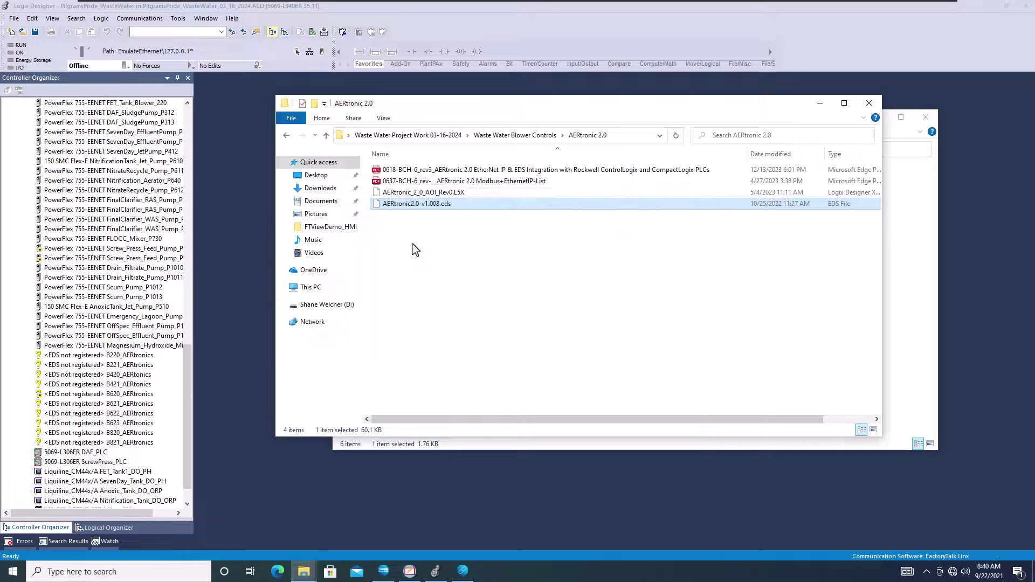
key(Up)
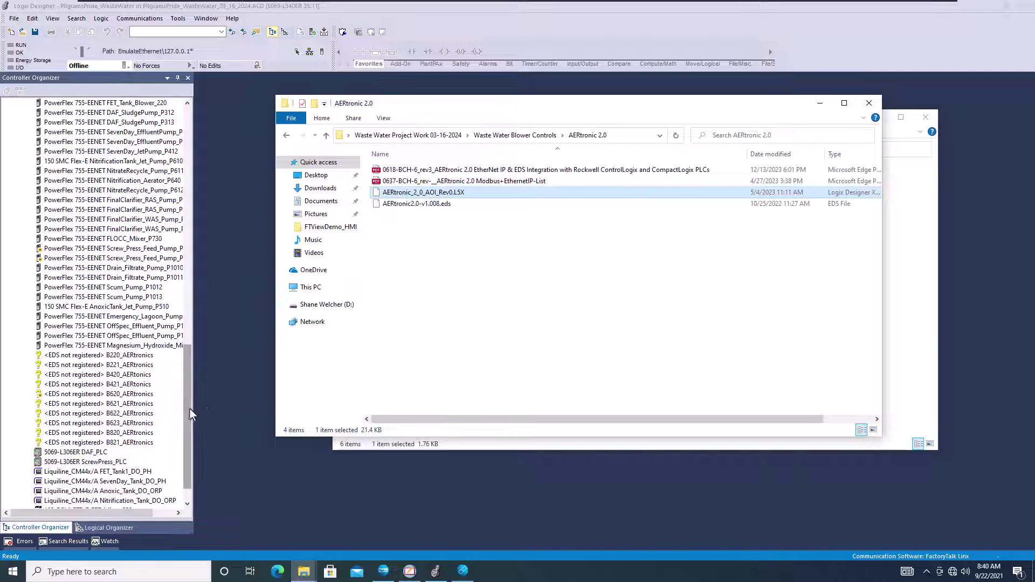
drag(189, 418, 163, 210)
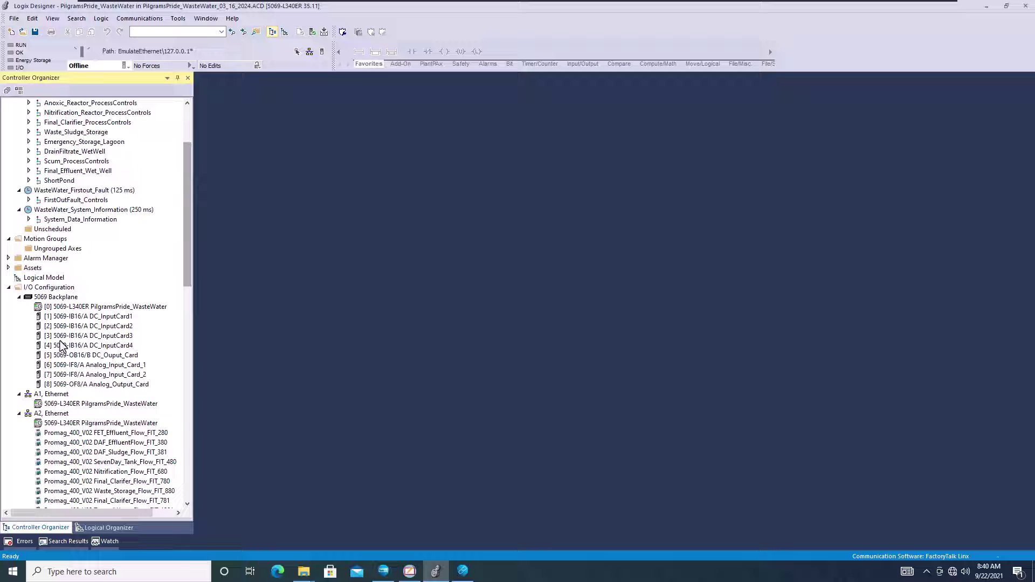
click(8, 268)
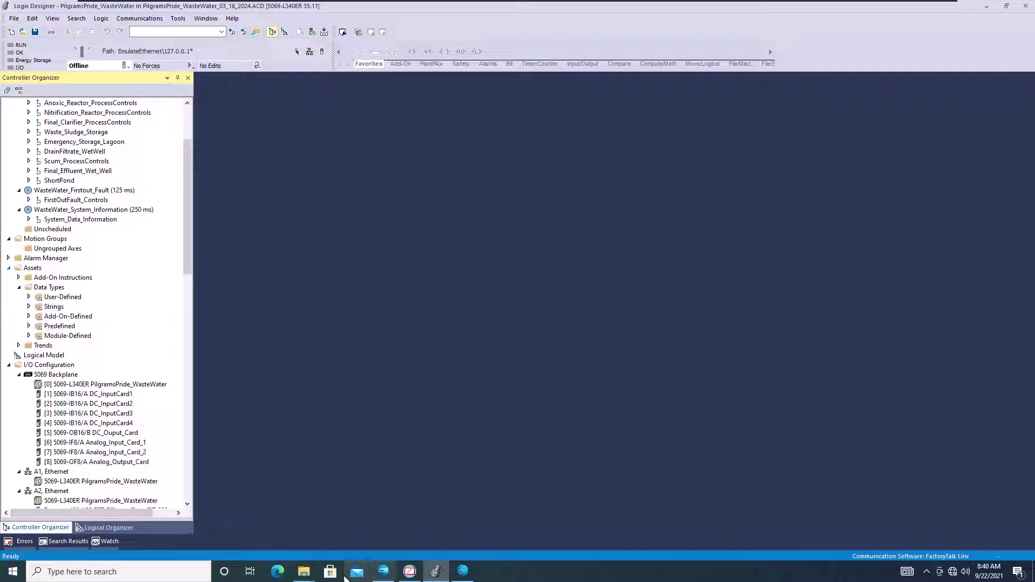
- Launch RSLinx Classic, browse the devices on AB_ETHIP-1, then close it
mouse_move(304, 574)
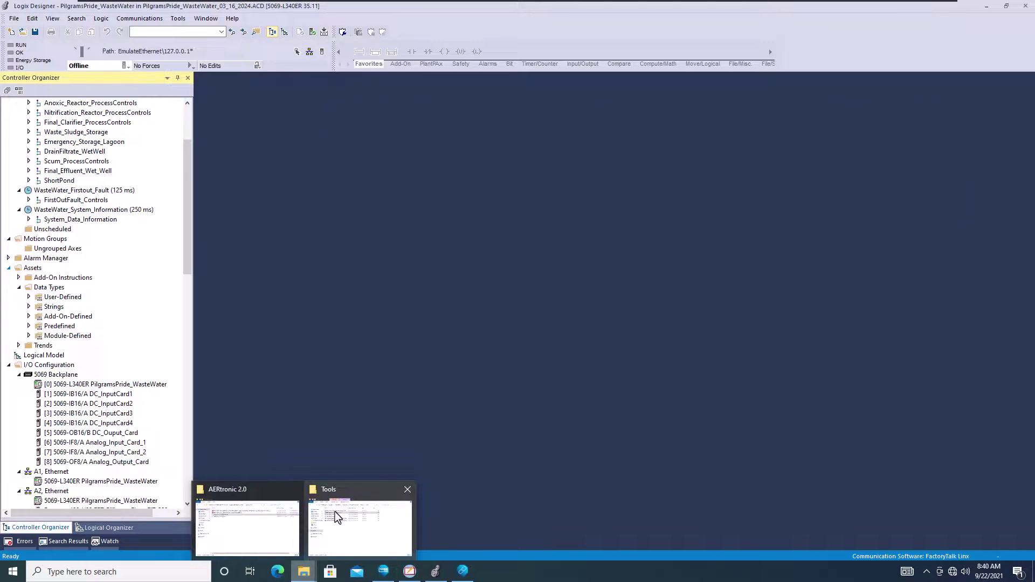
click(336, 515)
click(648, 149)
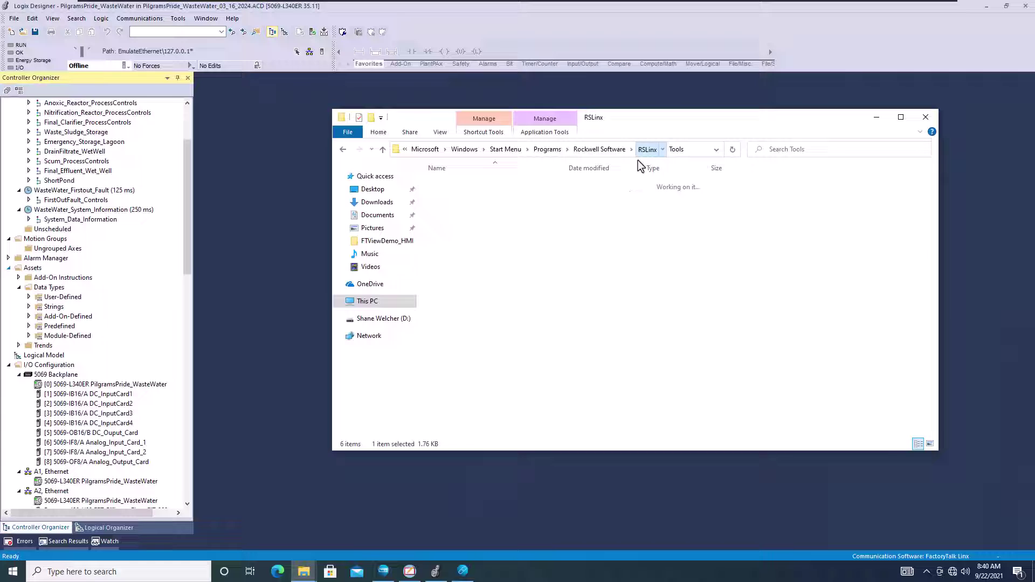
double_click(464, 230)
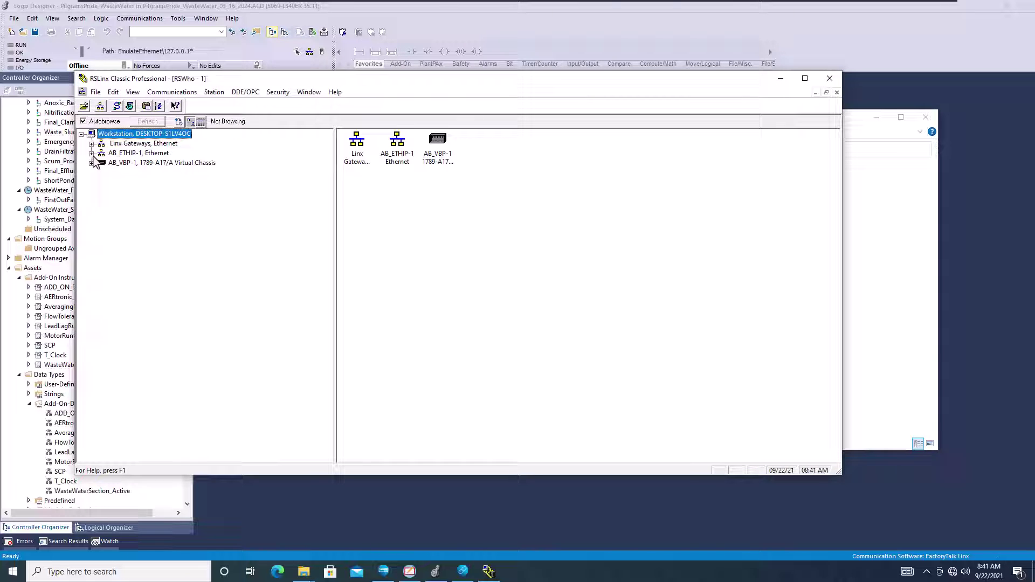
click(91, 153)
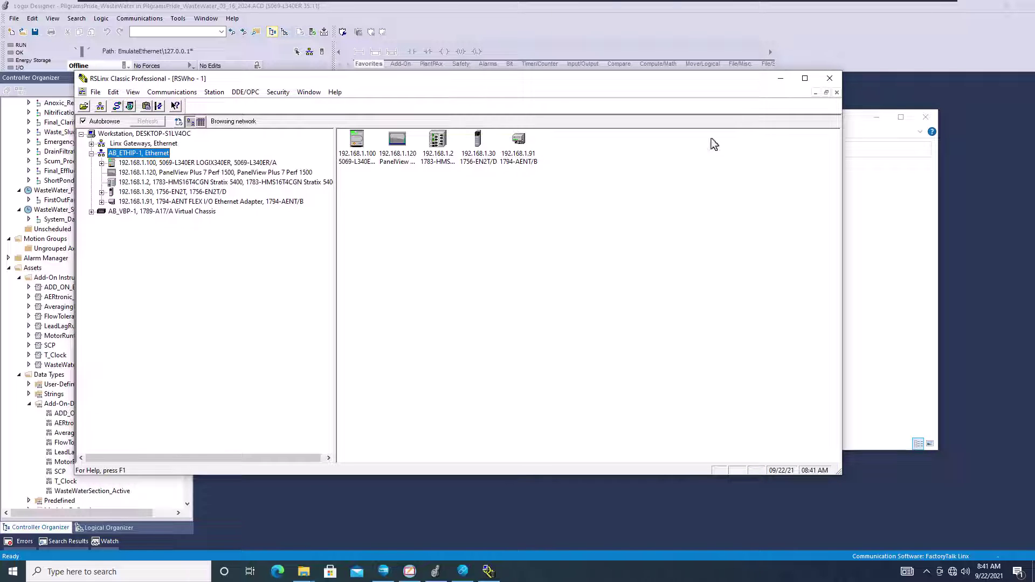
click(830, 78)
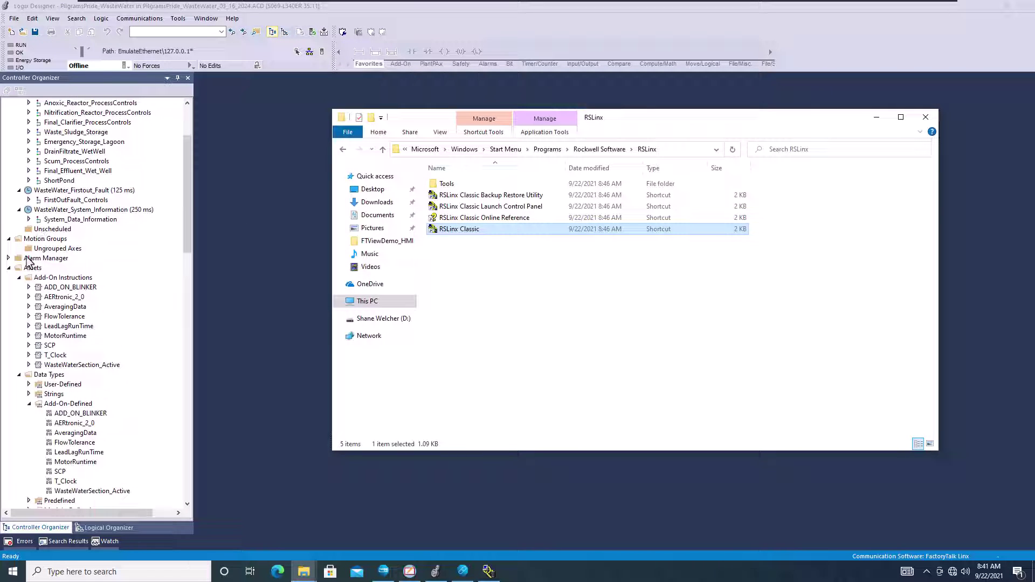
- Expand AERtronic_2_0 and FET_One_ProcessControls, then open the A04_FET1_Blower_Controls routine
click(81, 287)
click(67, 298)
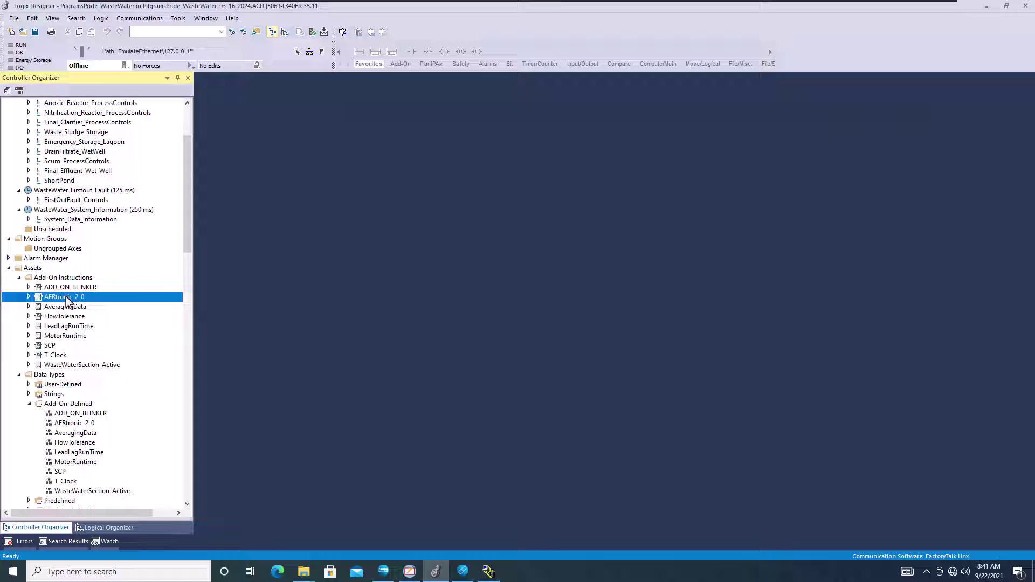
click(29, 297)
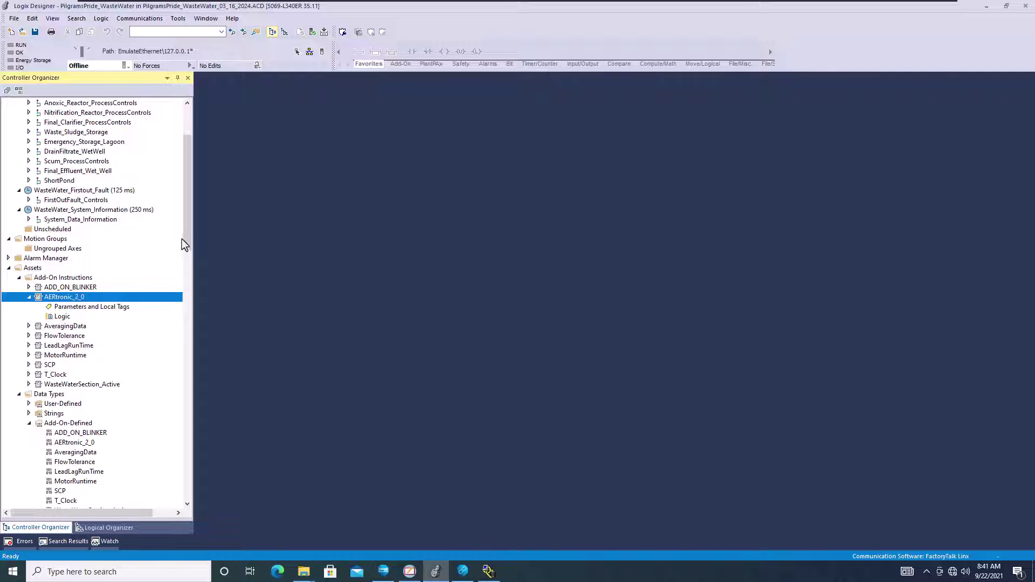
scroll(188, 226, up, 4)
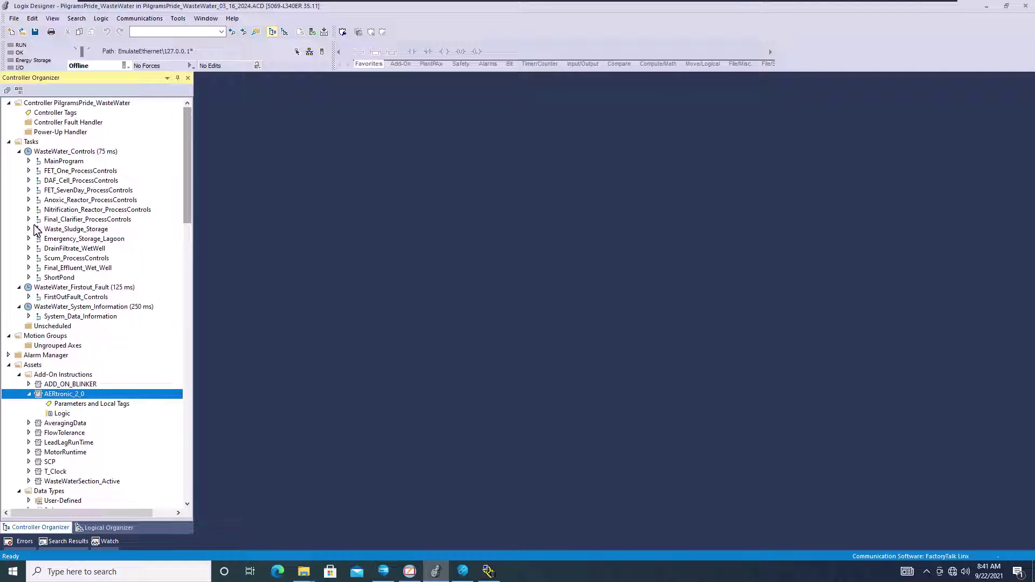
click(28, 171)
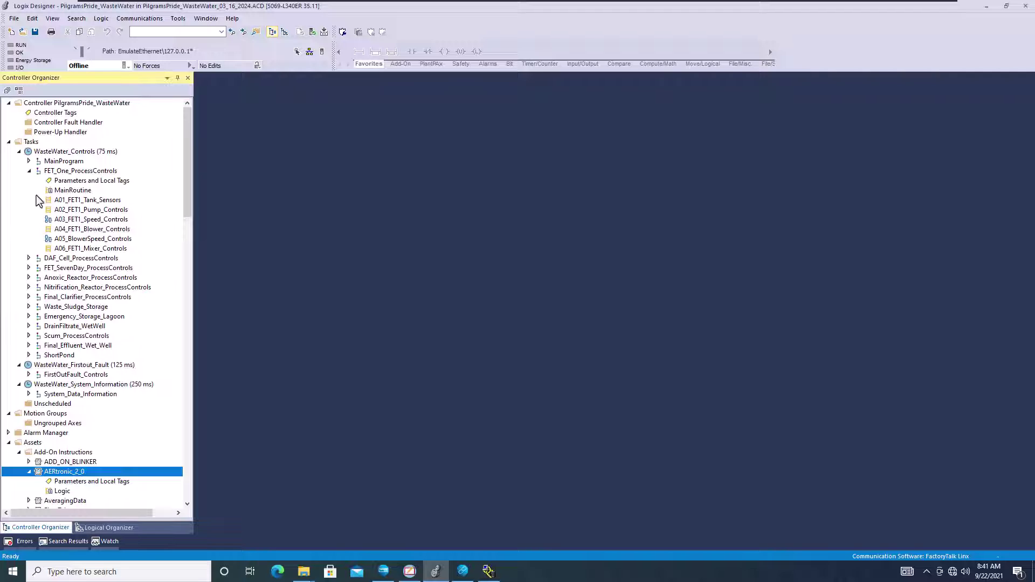
double_click(86, 229)
click(547, 259)
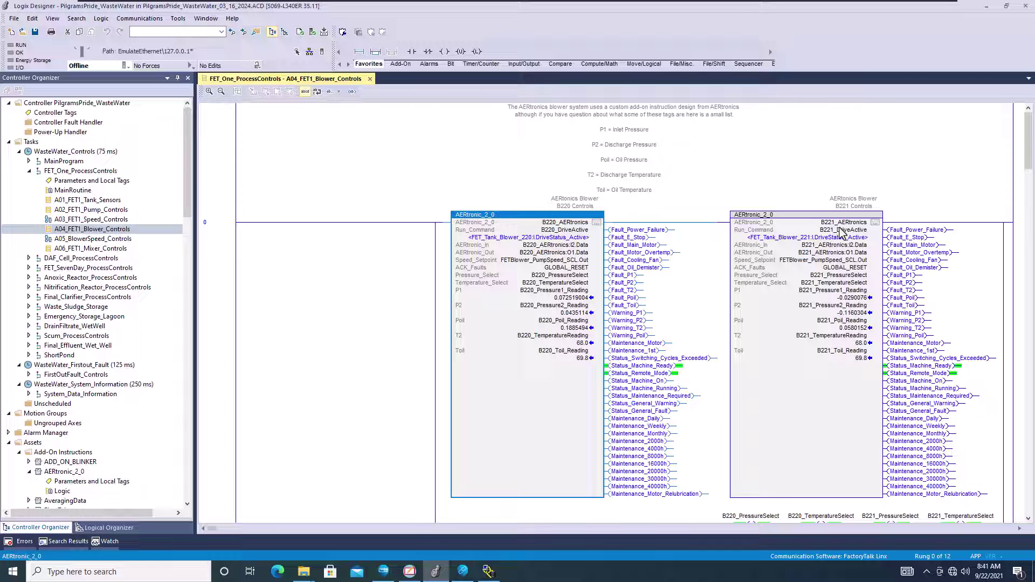
- Scroll the organizer down to I/O Configuration and select the B220_AERtronics module
click(820, 222)
scroll(555, 253, down, 3)
scroll(561, 258, up, 3)
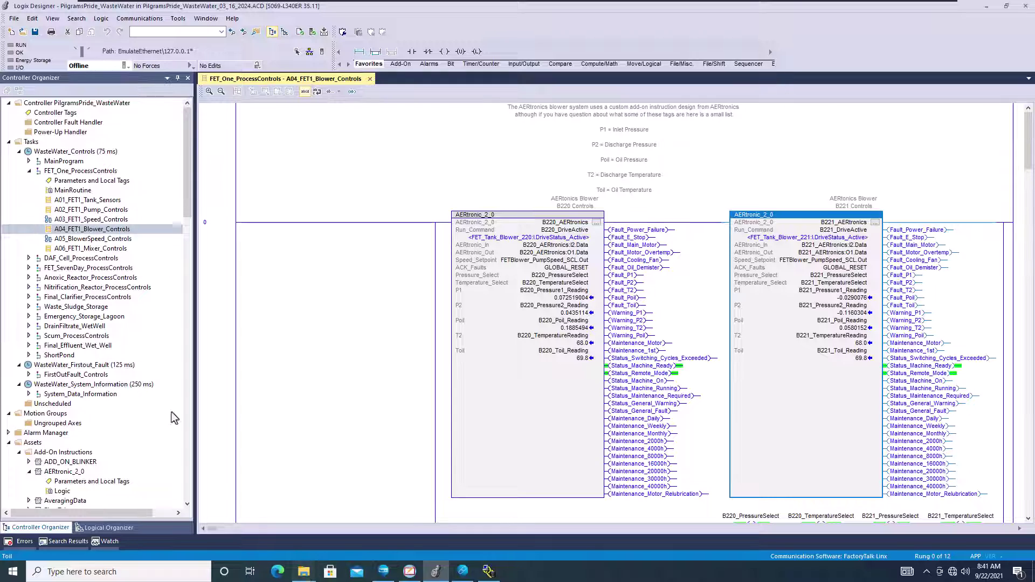
drag(182, 227, 186, 493)
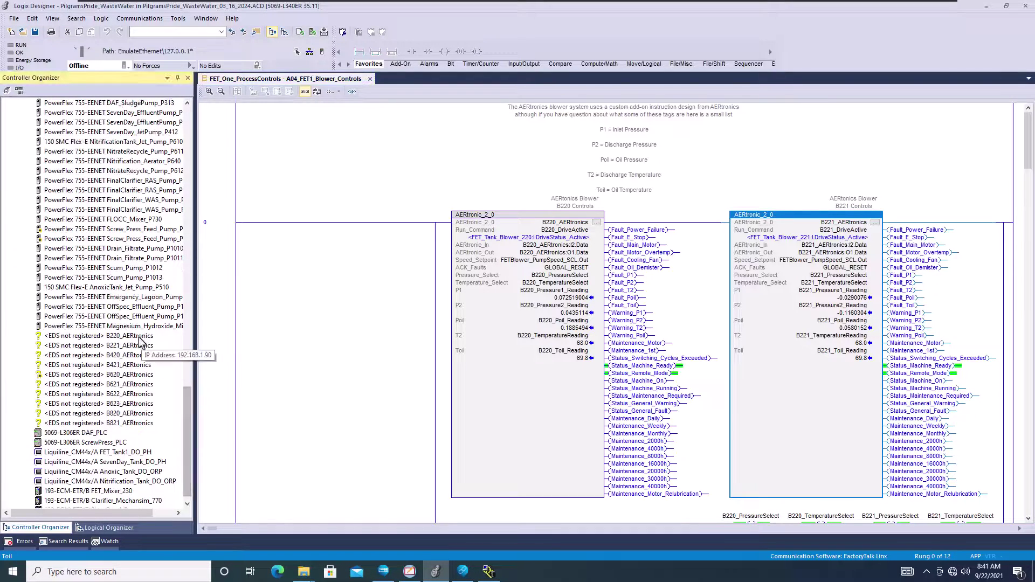
click(116, 336)
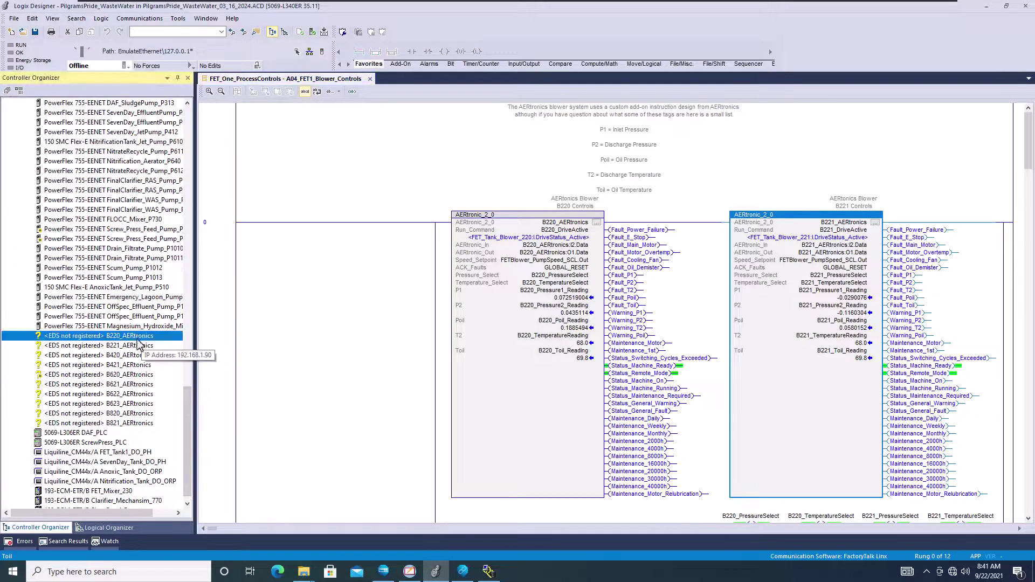
- Open Module Properties for B220_AERtronics, showing AERtronic2.0 revision 1.008 at 192.168.1.90
right_click(109, 336)
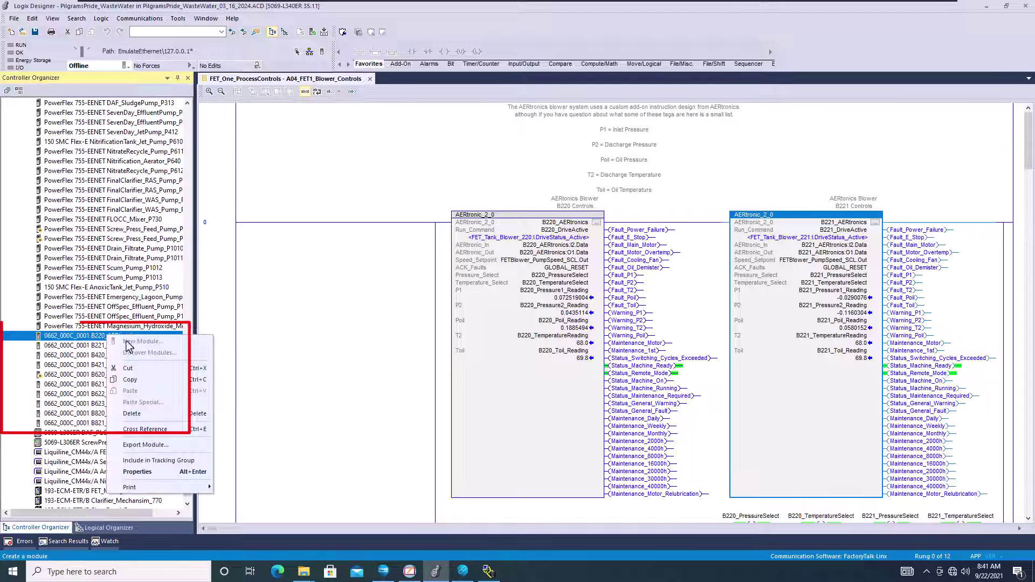
click(372, 359)
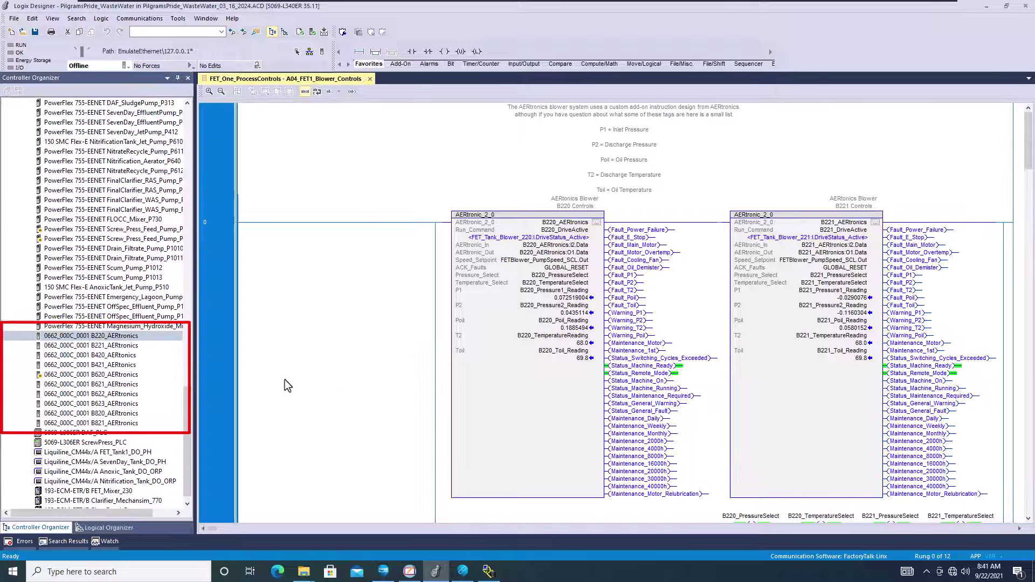
click(94, 336)
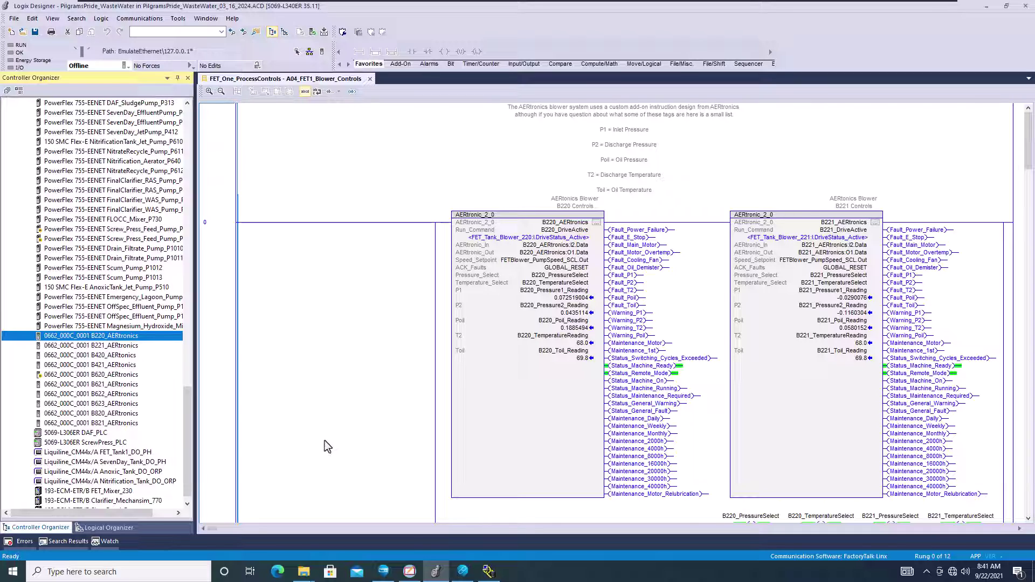
key(Num_Lock)
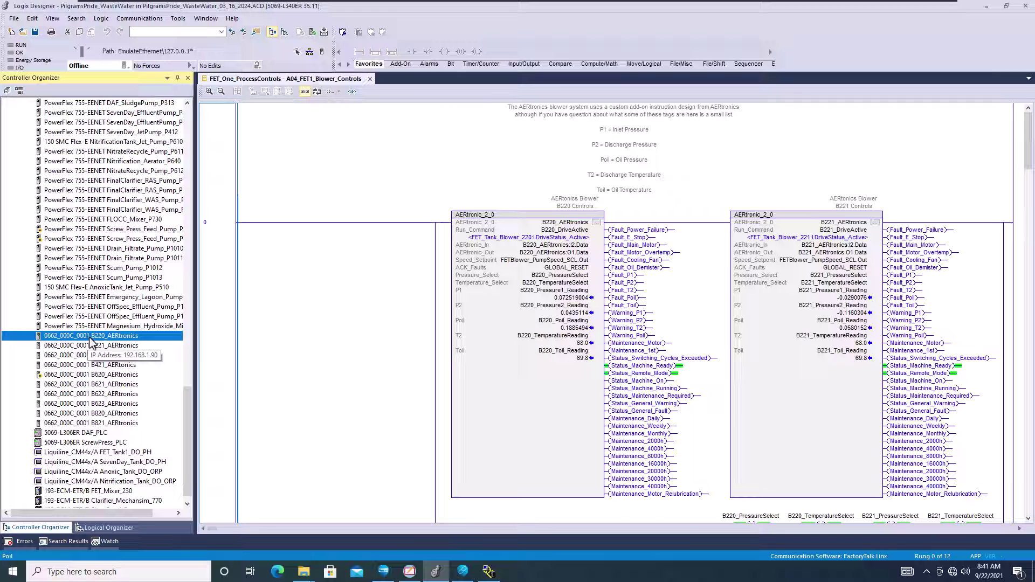
key(alt+Return)
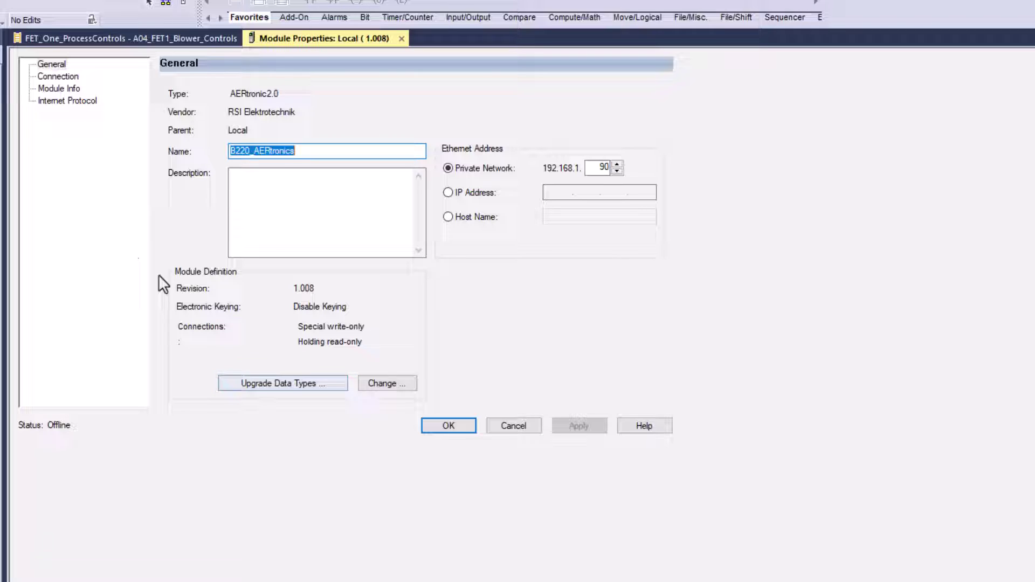
click(57, 76)
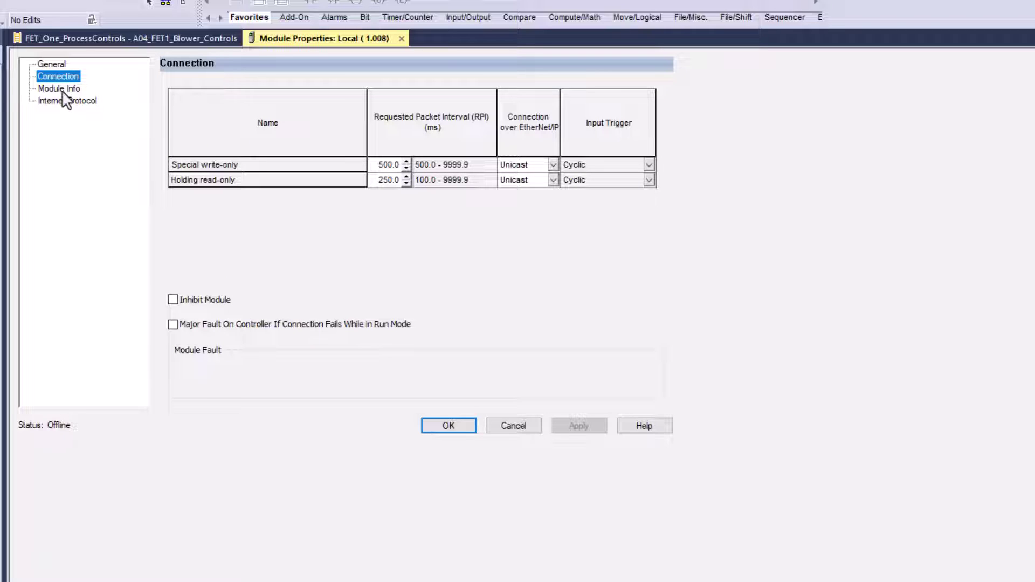
click(60, 88)
click(67, 100)
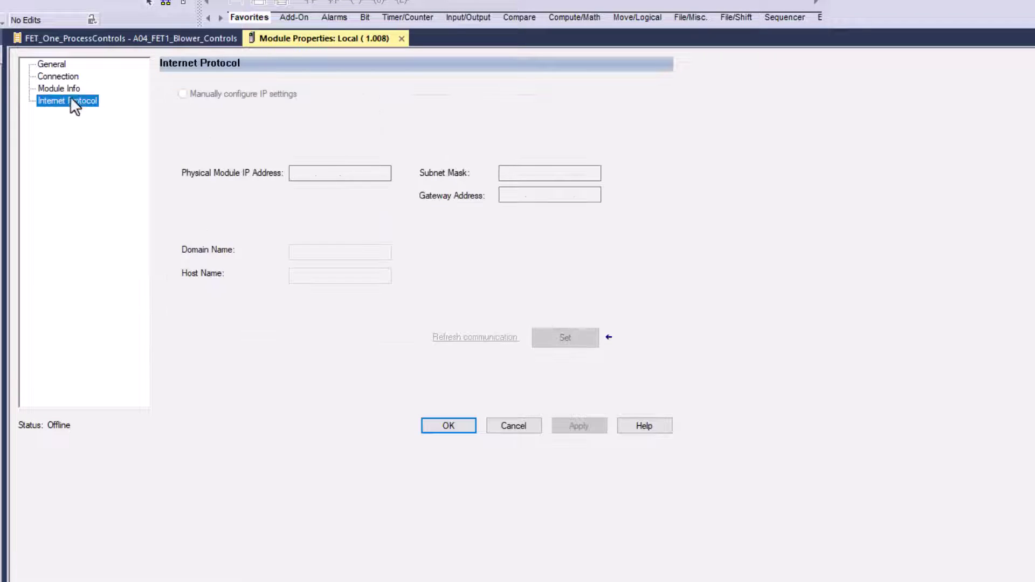
click(52, 64)
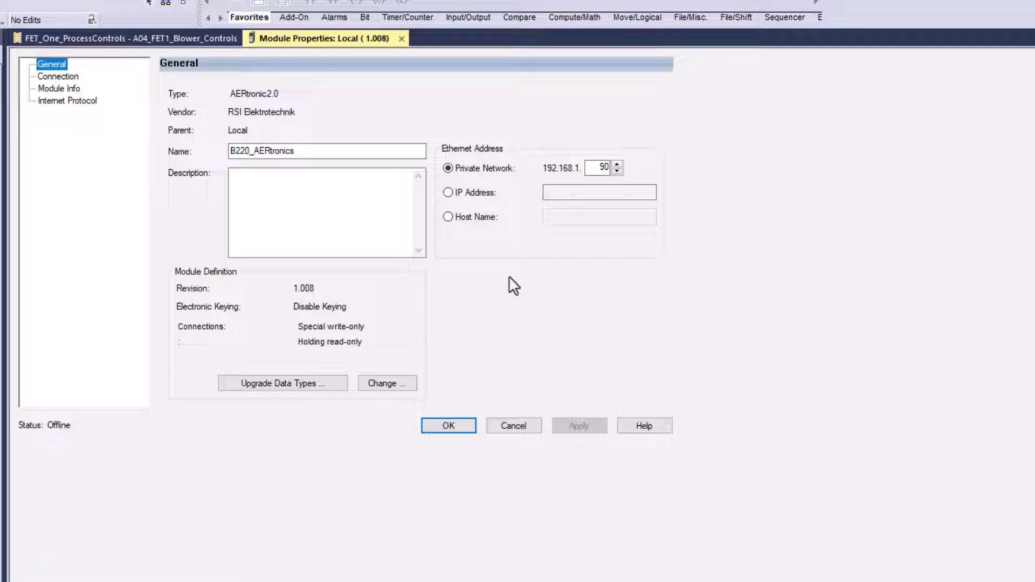
click(399, 384)
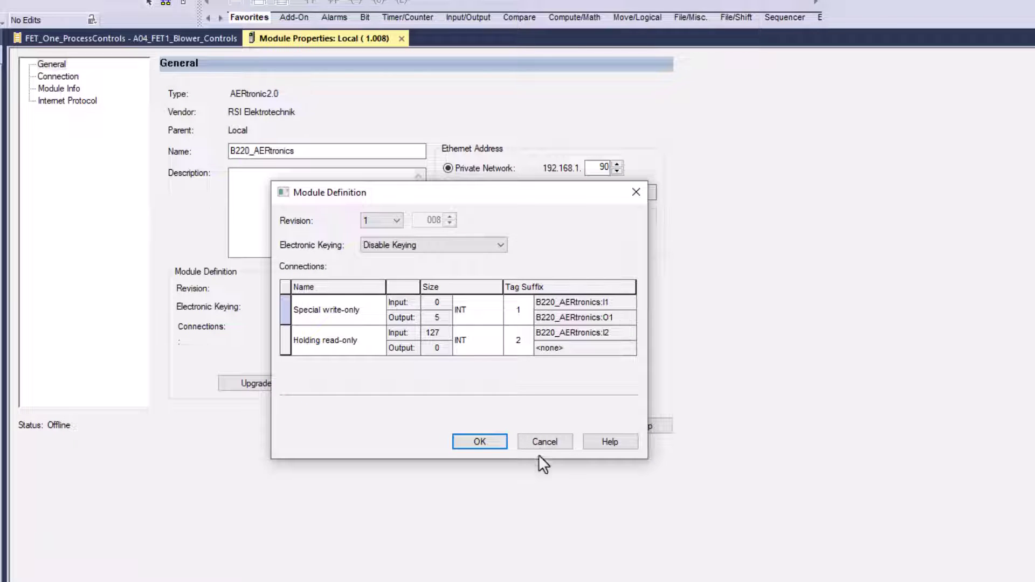
click(542, 443)
click(309, 383)
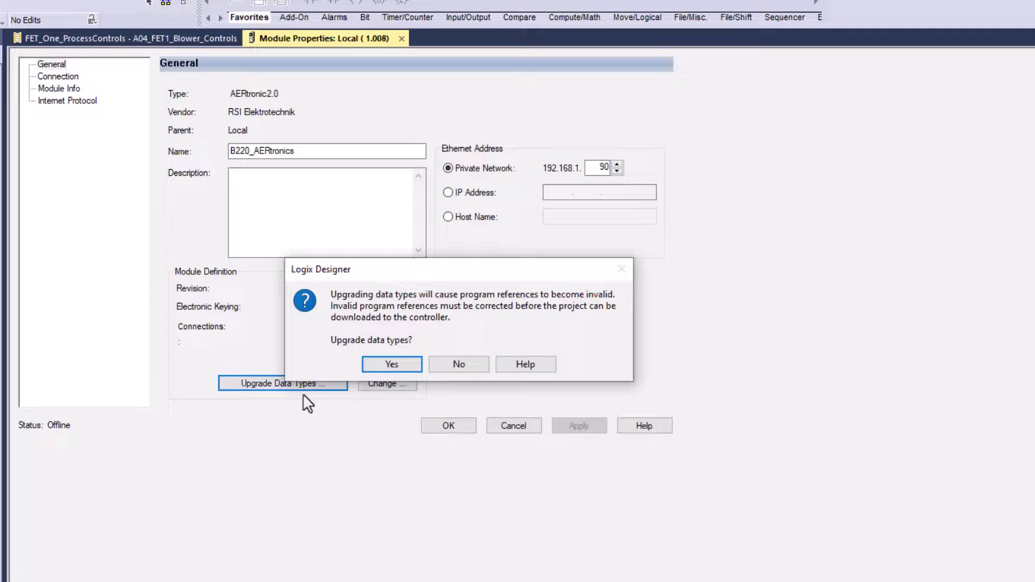
click(447, 364)
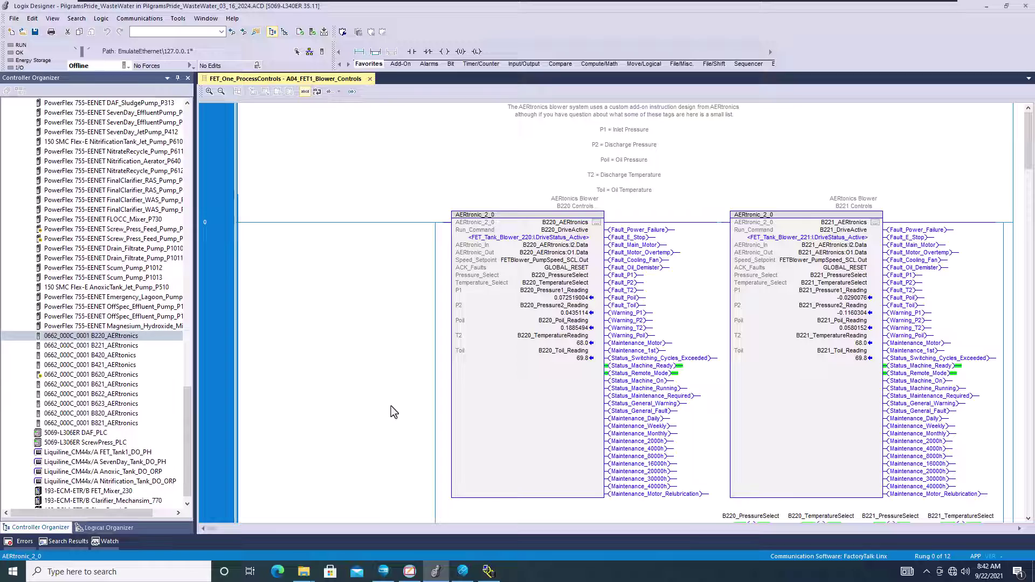
- Bring up the RSLinx folder window, open Tools and select the EDS Hardware Installation Tool shortcut
click(303, 572)
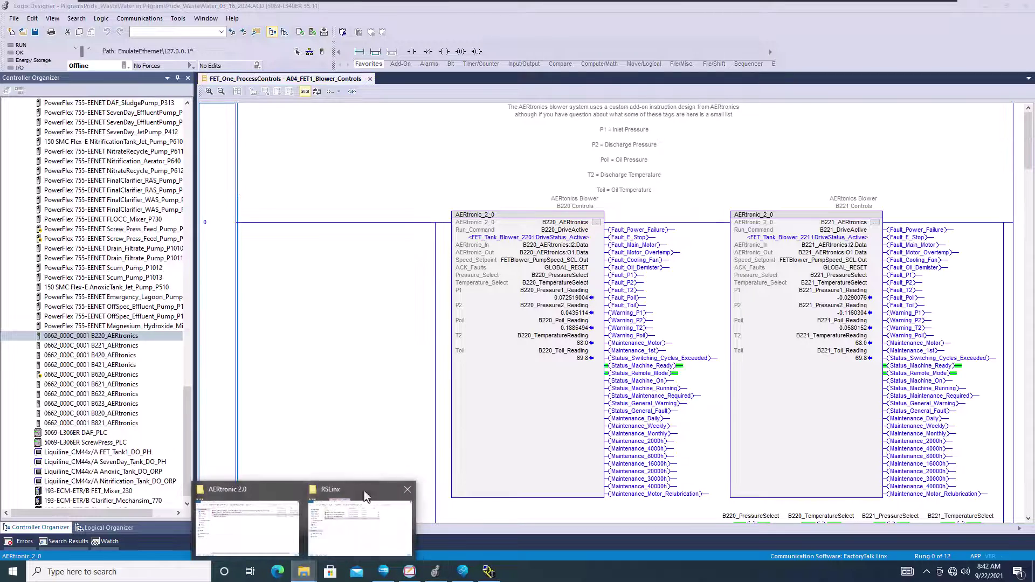
click(348, 512)
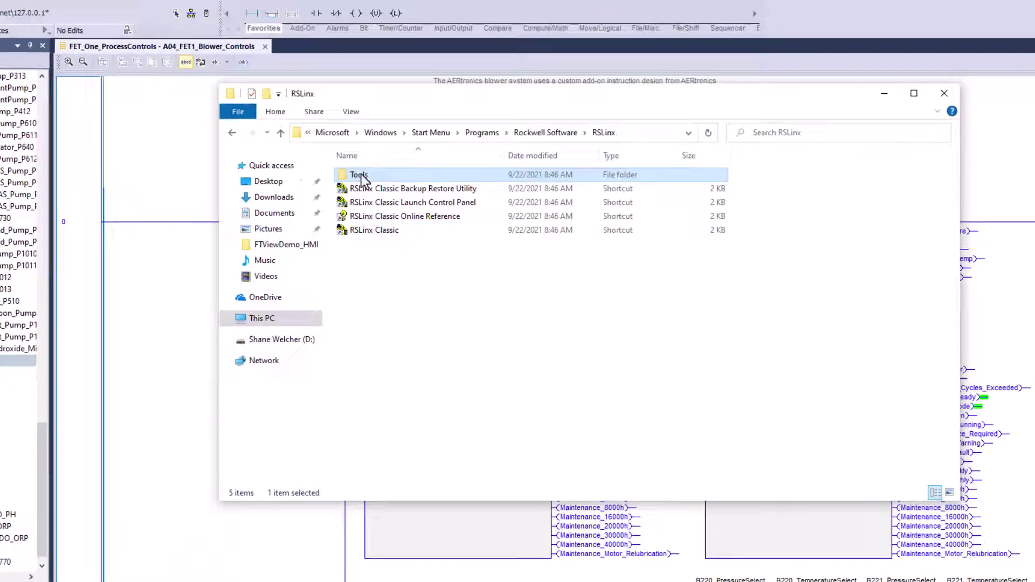
double_click(447, 184)
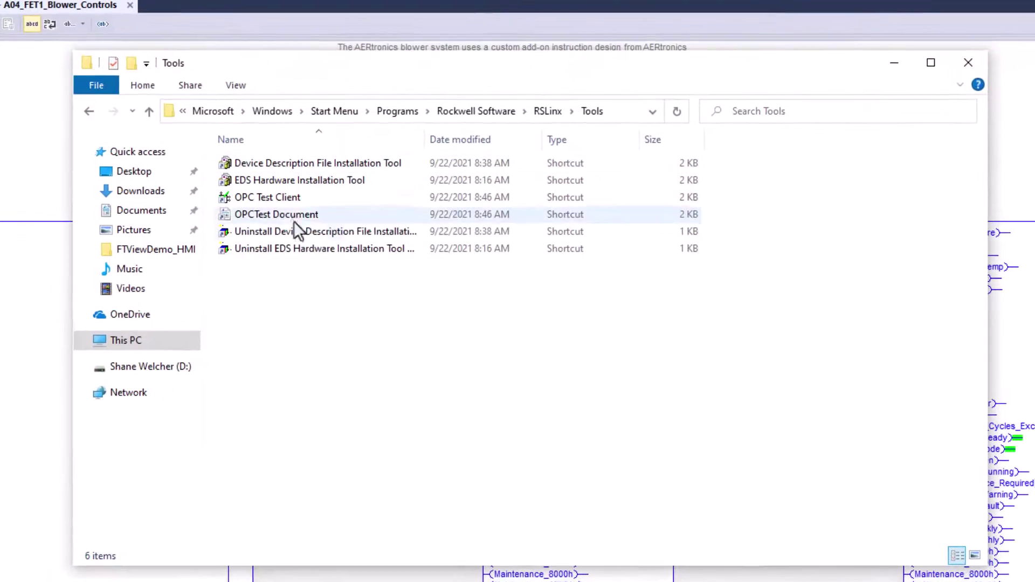
click(315, 180)
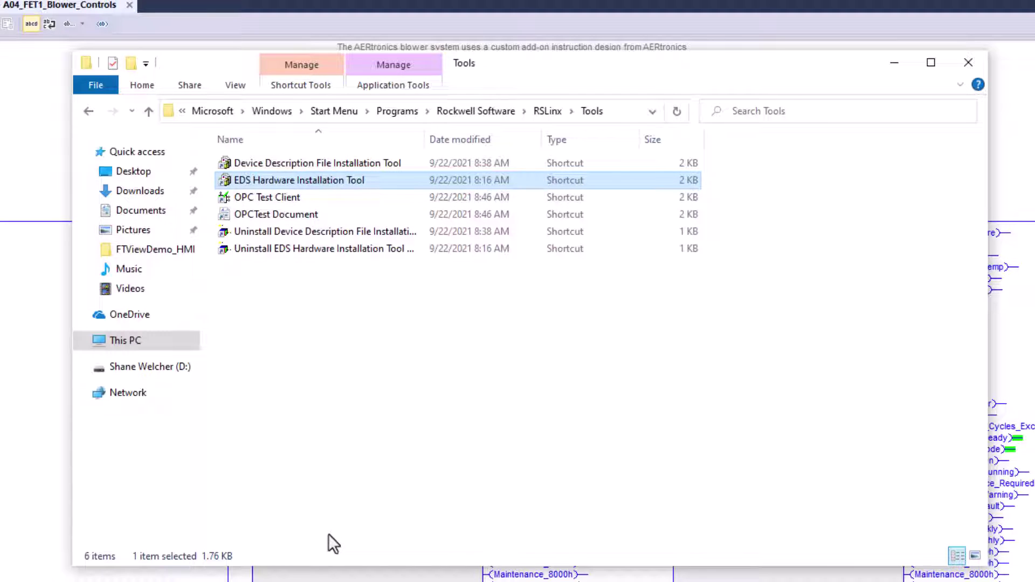